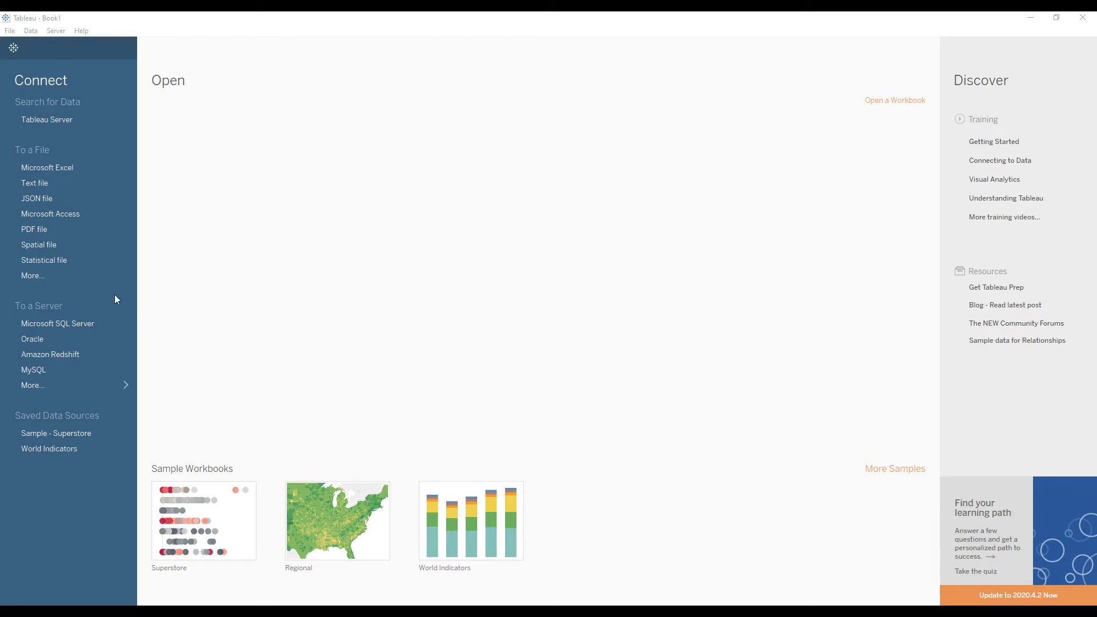
# - Connect to the World Indicators data source file from the start page
pyautogui.click(49, 276)
pyautogui.click(196, 143)
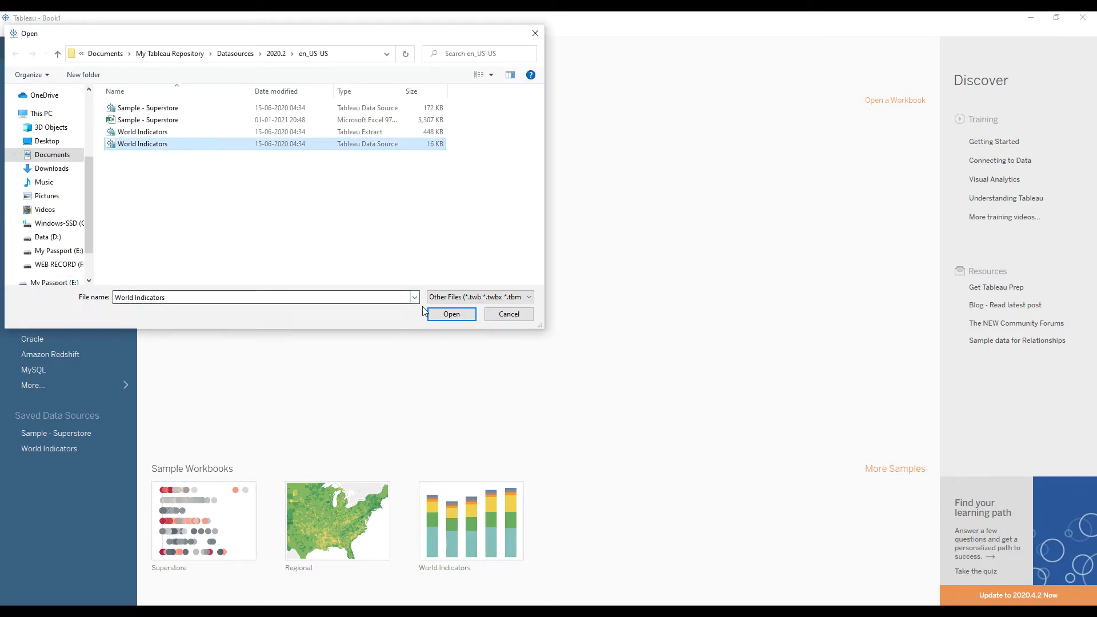
pyautogui.click(449, 314)
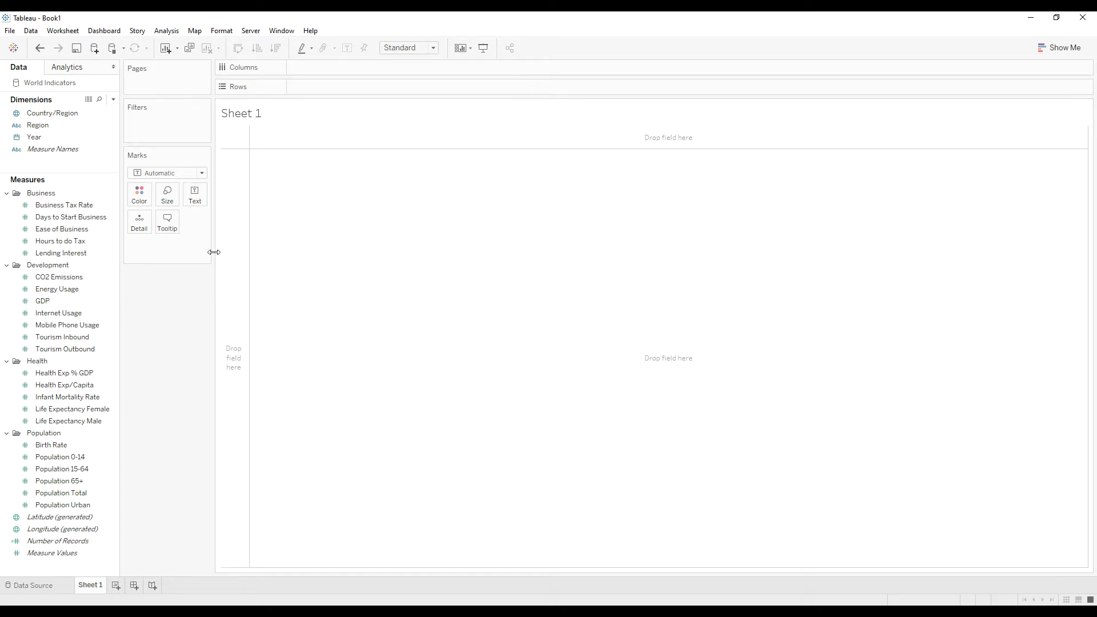
# - Widen the cards pane and put CO2 Emissions on the Columns shelf
pyautogui.moveTo(214, 253); pyautogui.dragTo(236, 252)
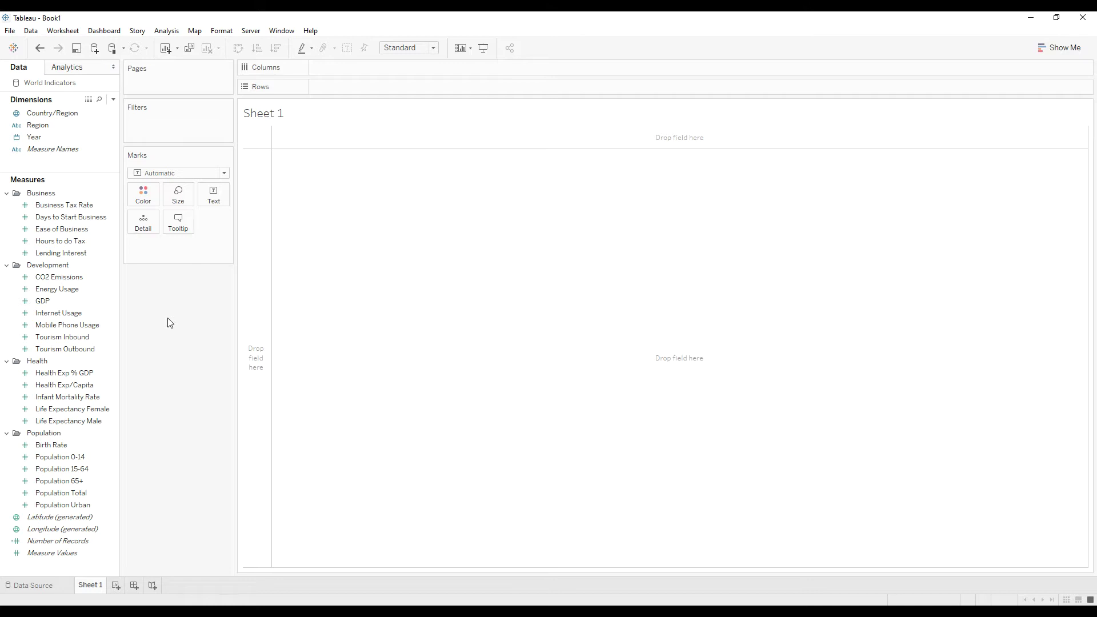
pyautogui.moveTo(58, 277)
pyautogui.mouseDown()
pyautogui.moveTo(361, 95)
pyautogui.moveTo(358, 66)
pyautogui.mouseUp()
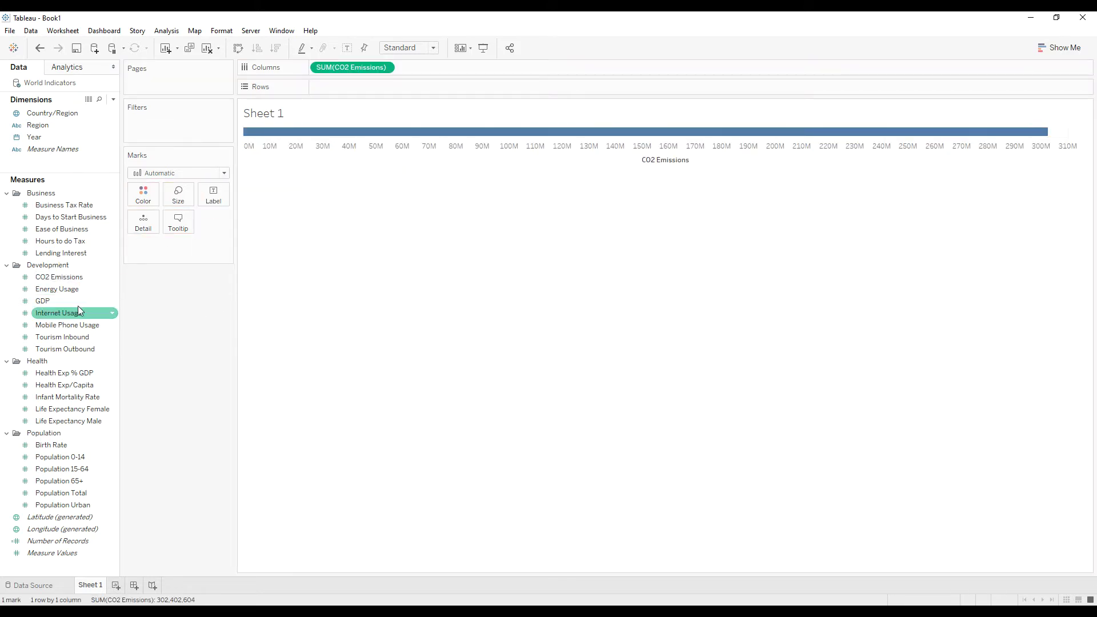
# - Put Energy Usage on the Rows shelf against summed CO2 Emissions
pyautogui.moveTo(48, 288); pyautogui.dragTo(356, 90)
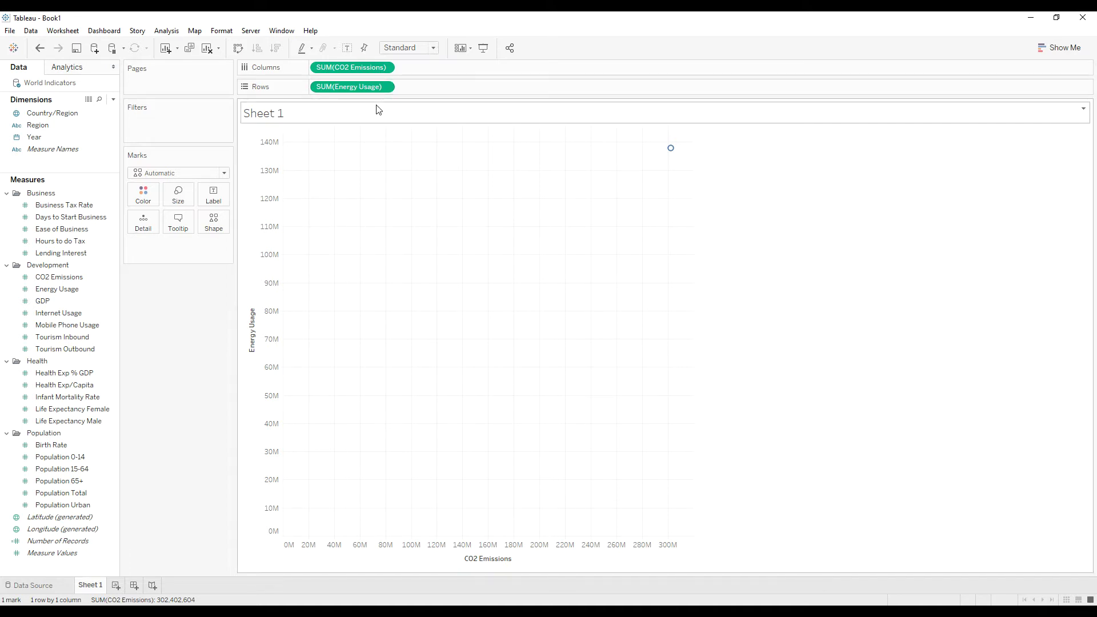
pyautogui.moveTo(352, 67)
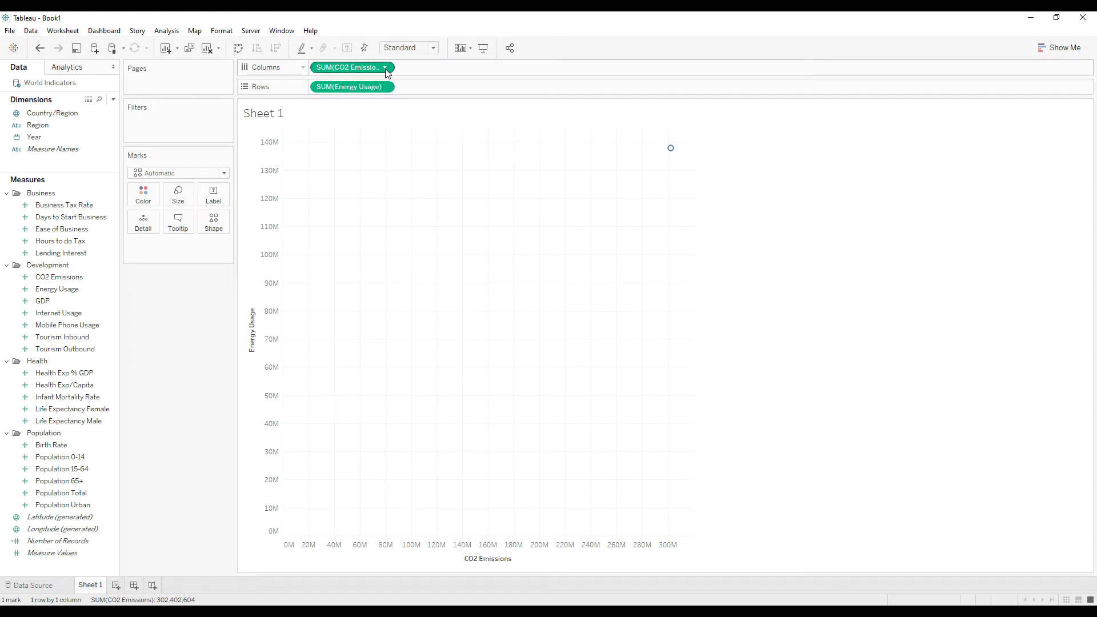
pyautogui.click(385, 69)
pyautogui.moveTo(364, 185)
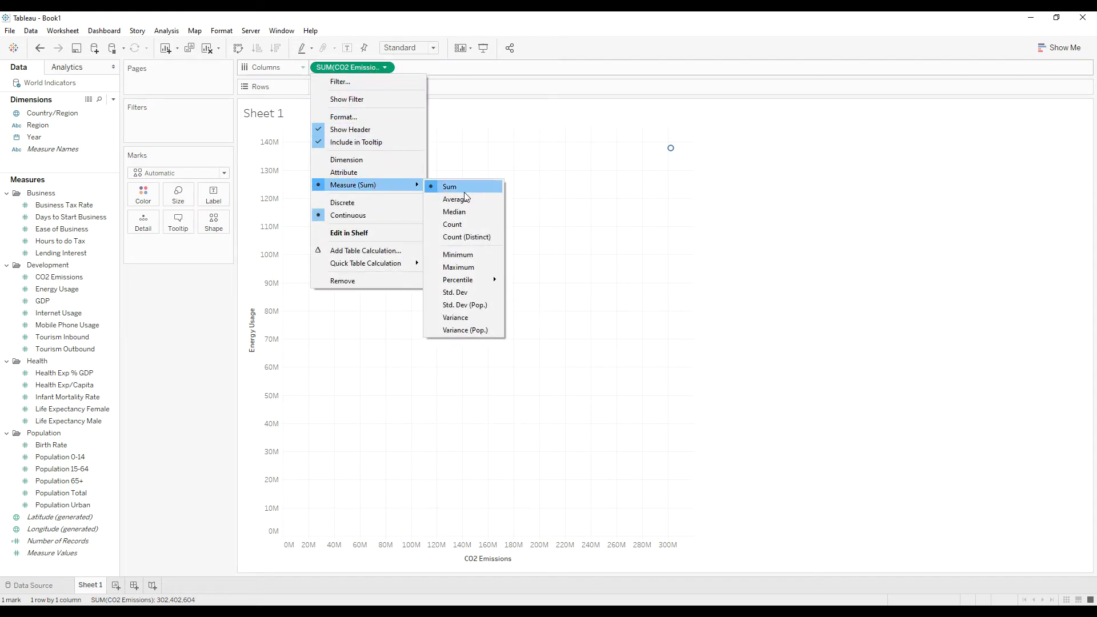
# - Change the CO2 Emissions and Energy Usage aggregation from Sum to Average
pyautogui.click(461, 198)
pyautogui.click(387, 87)
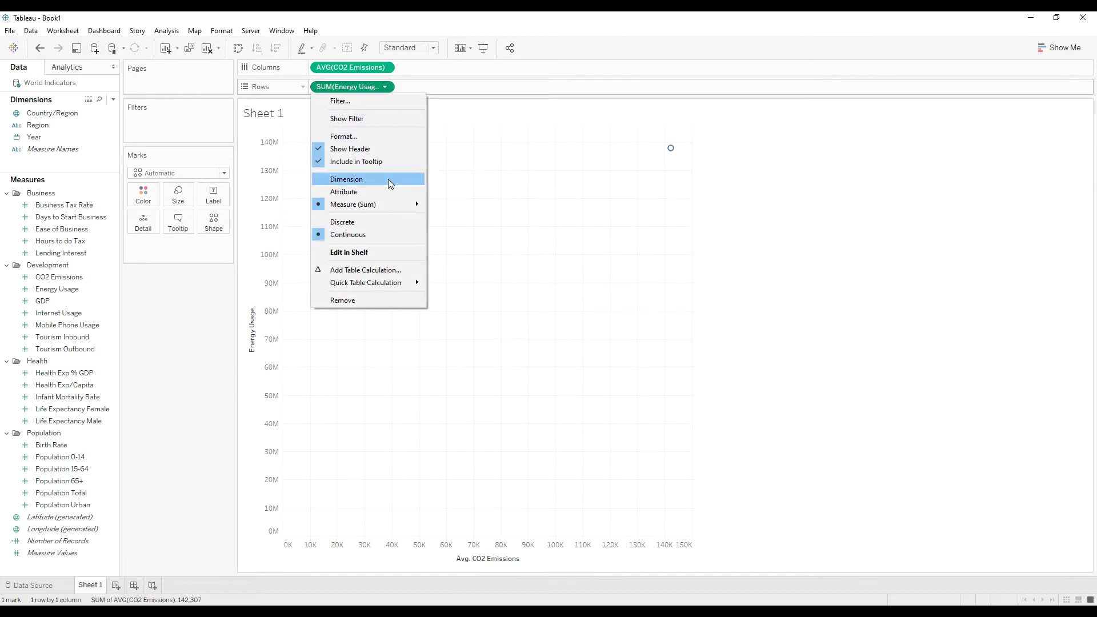
pyautogui.moveTo(352, 205)
pyautogui.click(454, 220)
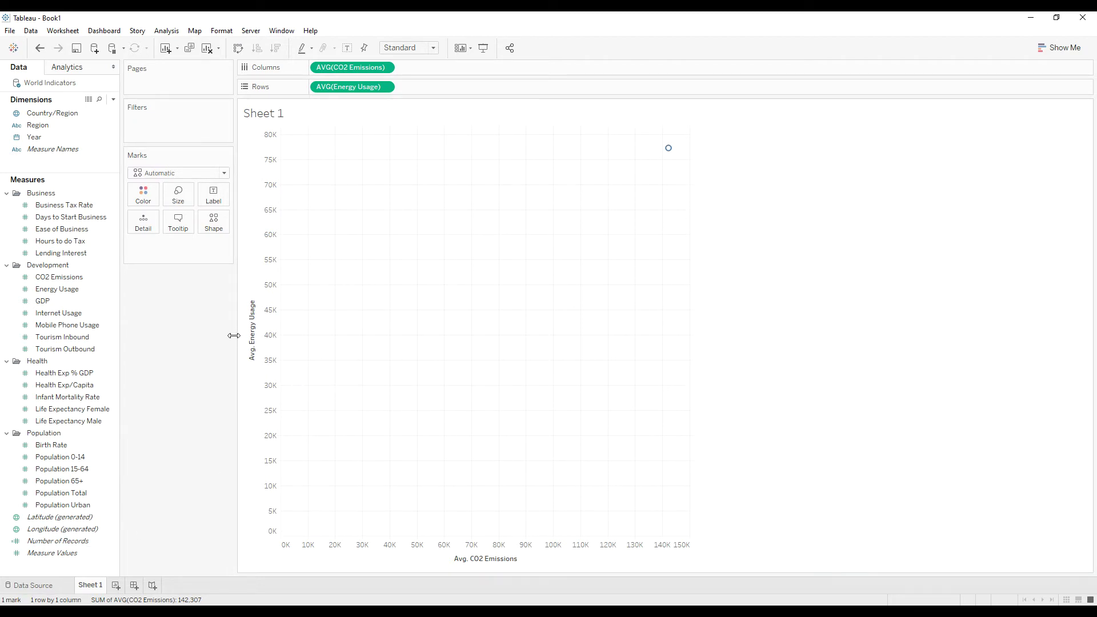
# - Widen the marks area and add Country/Region to the Detail card
pyautogui.moveTo(236, 296); pyautogui.dragTo(270, 296)
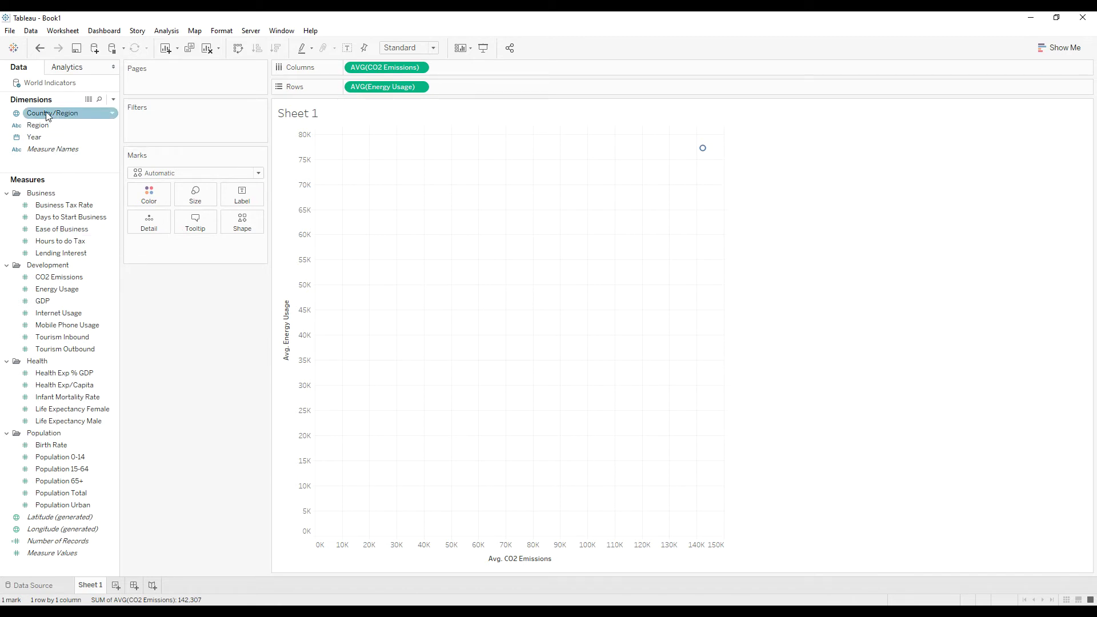
pyautogui.moveTo(47, 115); pyautogui.dragTo(147, 221)
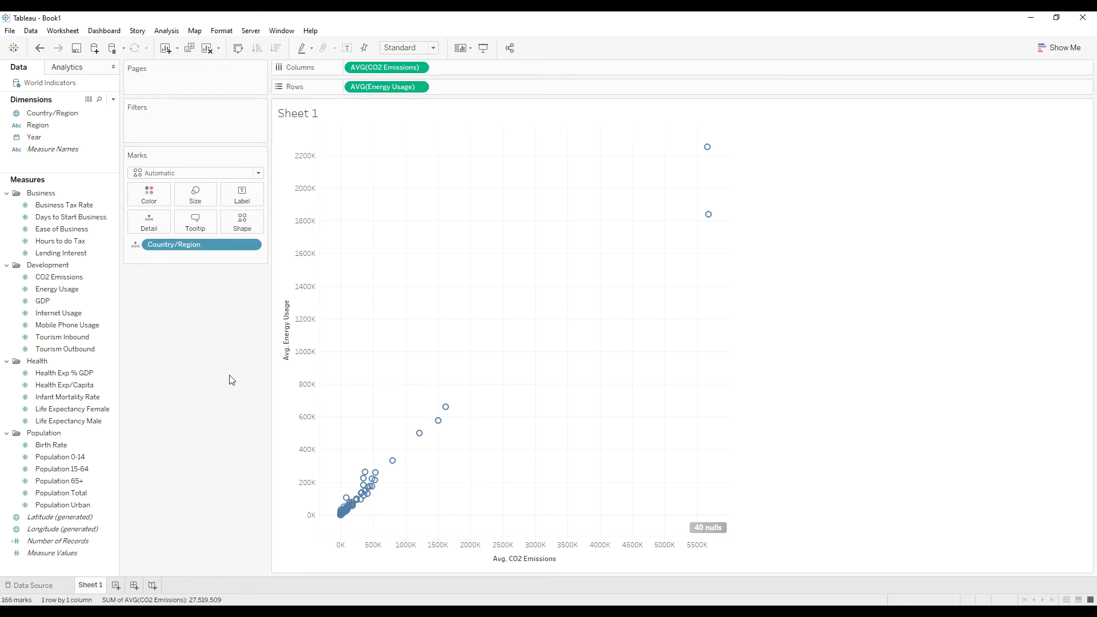
pyautogui.click(190, 173)
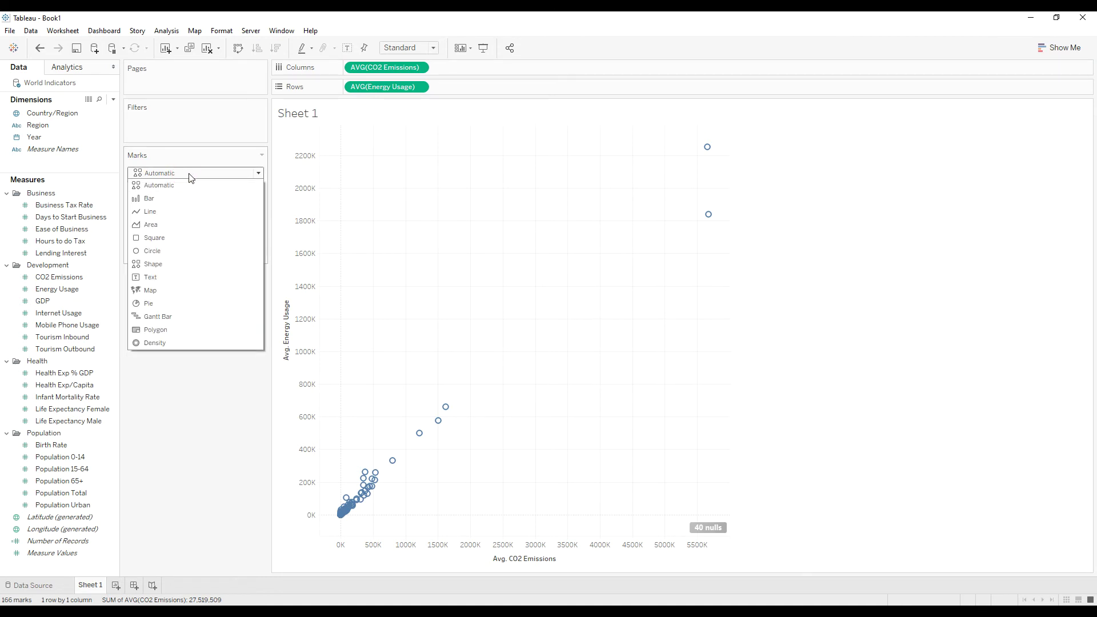
# - Change the Marks type from automatic to Density
pyautogui.click(170, 343)
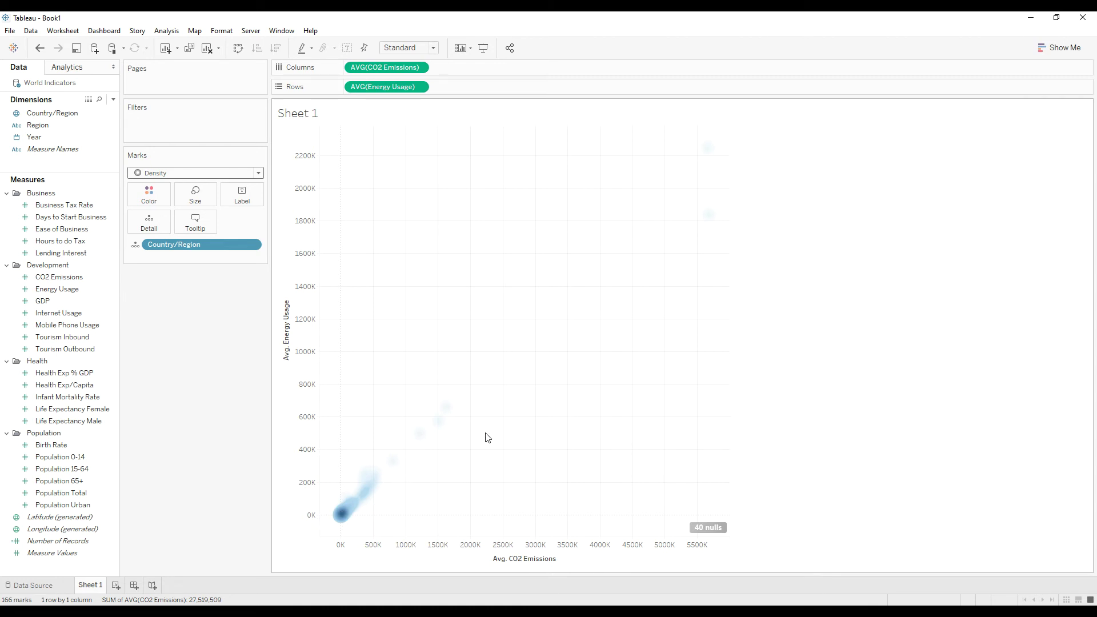
# - Apply the Density Green Dark color palette to the marks
pyautogui.click(149, 196)
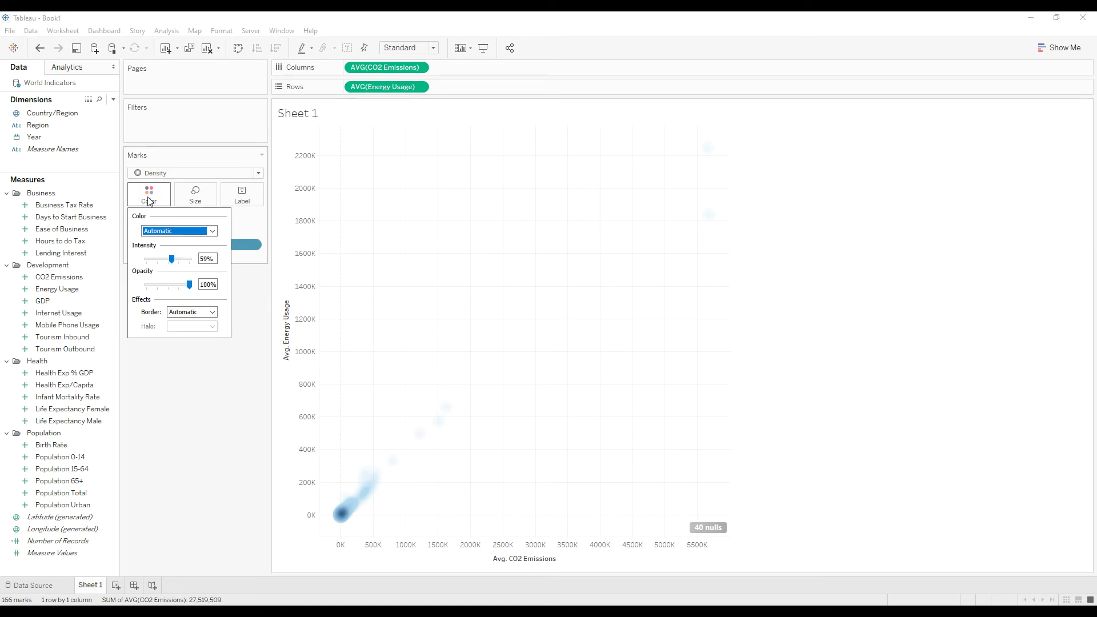
pyautogui.click(176, 231)
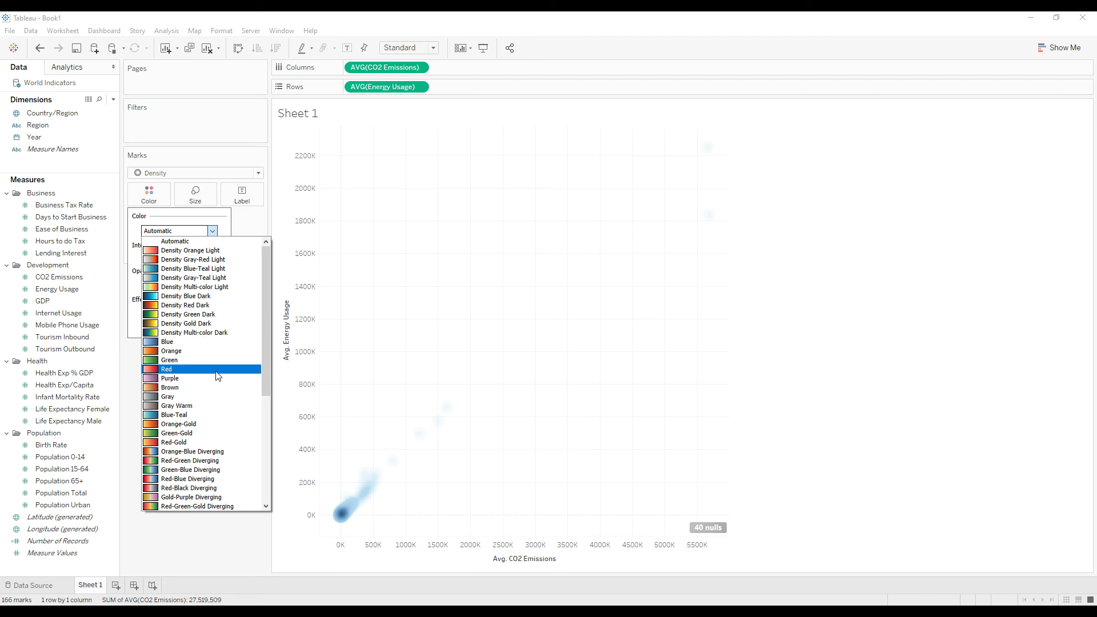
pyautogui.click(199, 315)
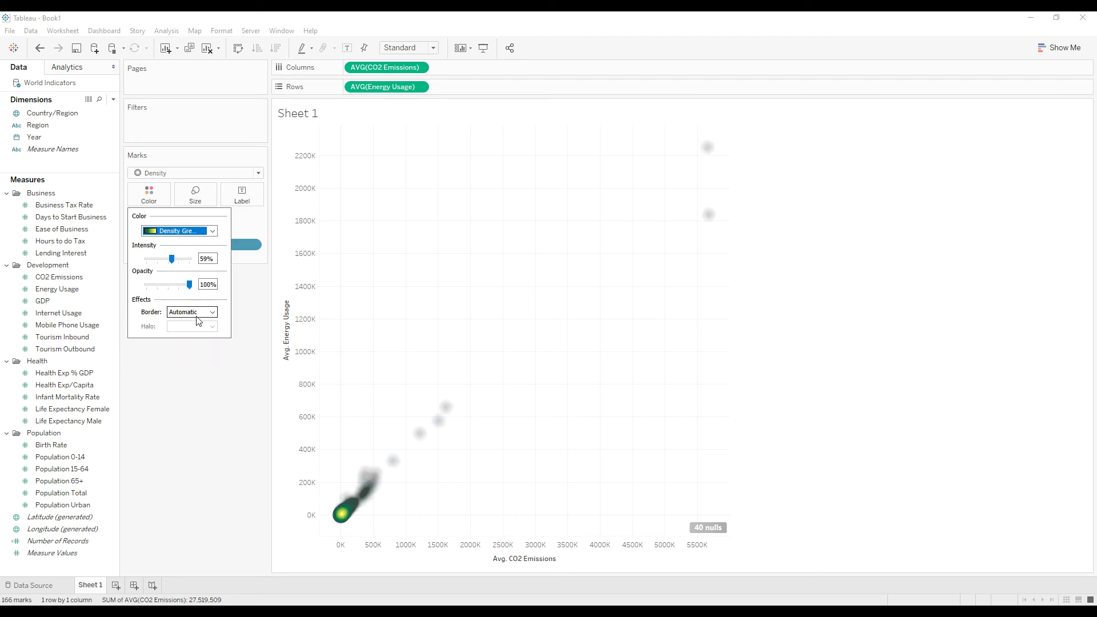
pyautogui.click(213, 426)
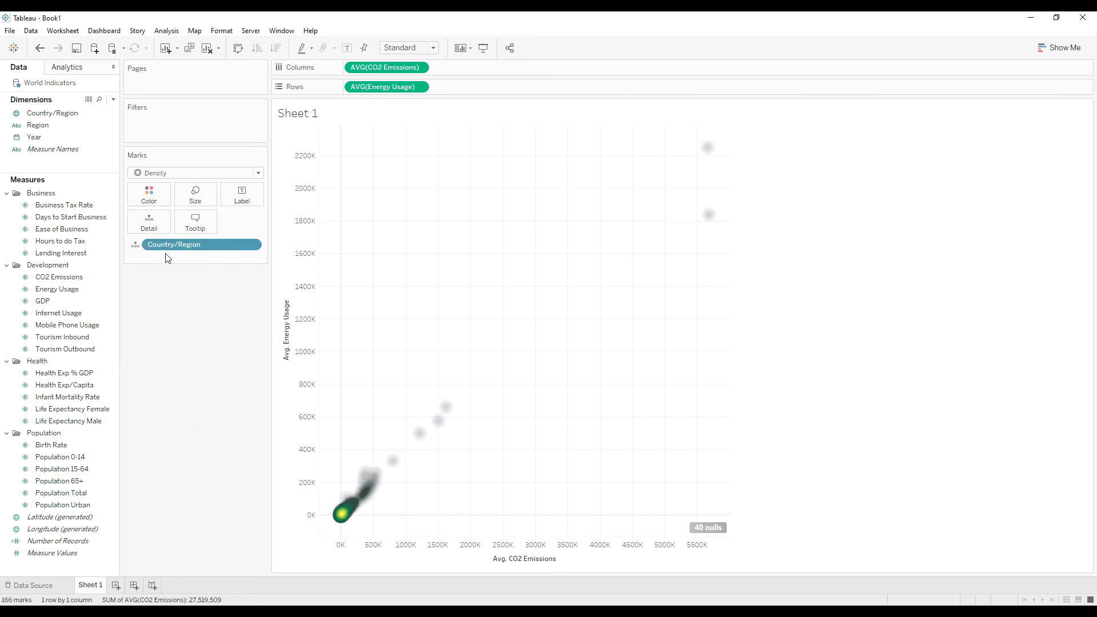
# - Set the density color intensity to 78% and opacity to 63%
pyautogui.click(150, 196)
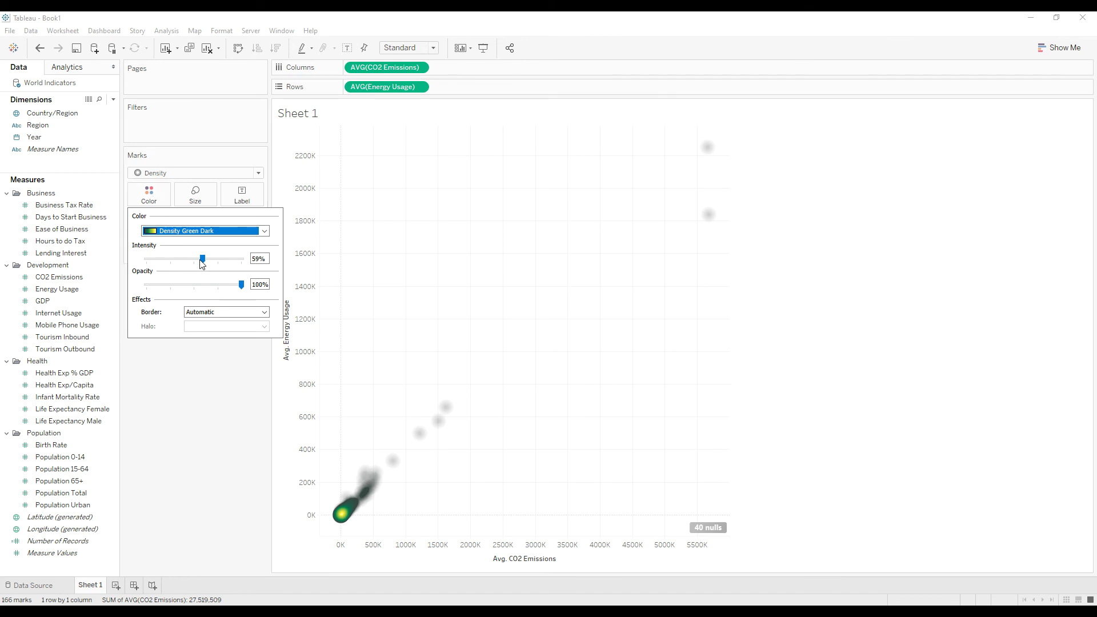
pyautogui.moveTo(203, 259); pyautogui.dragTo(221, 259)
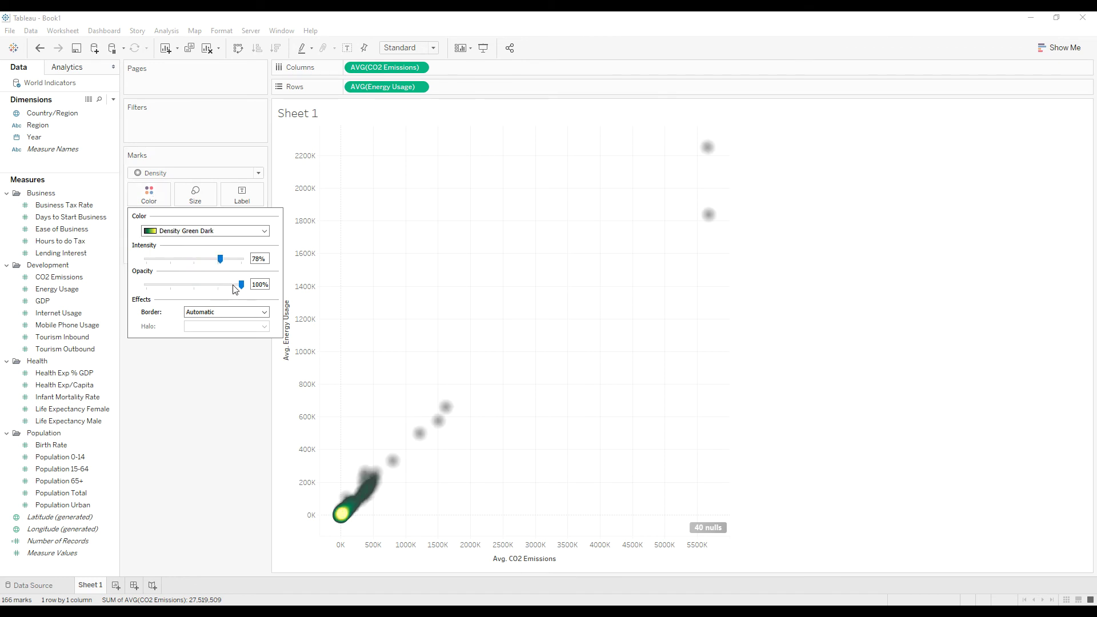
pyautogui.moveTo(242, 284); pyautogui.dragTo(206, 285)
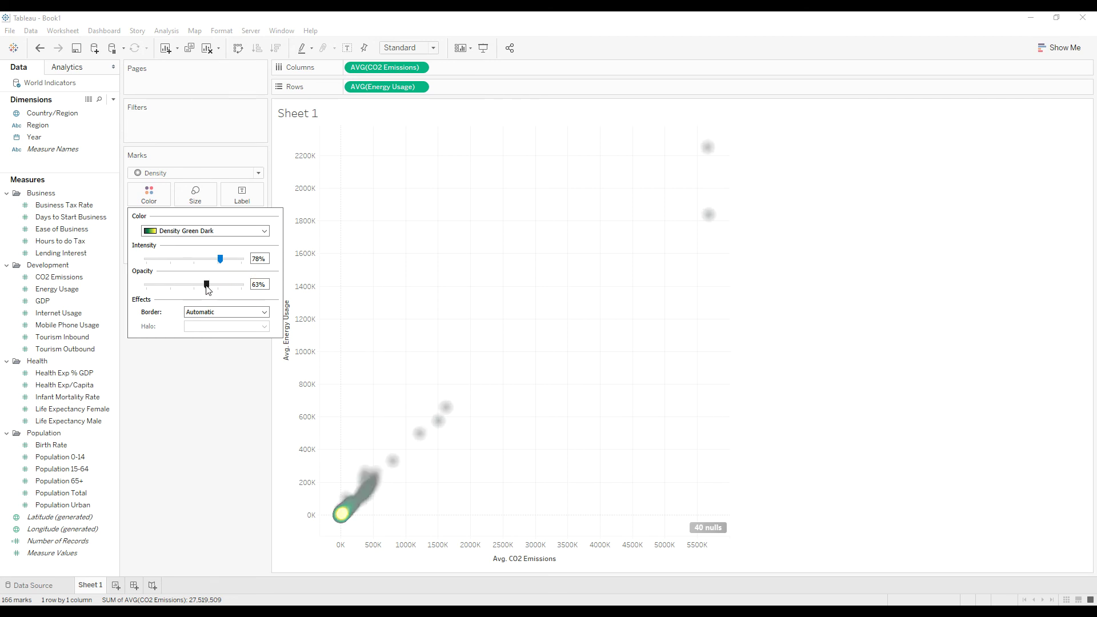
pyautogui.click(214, 403)
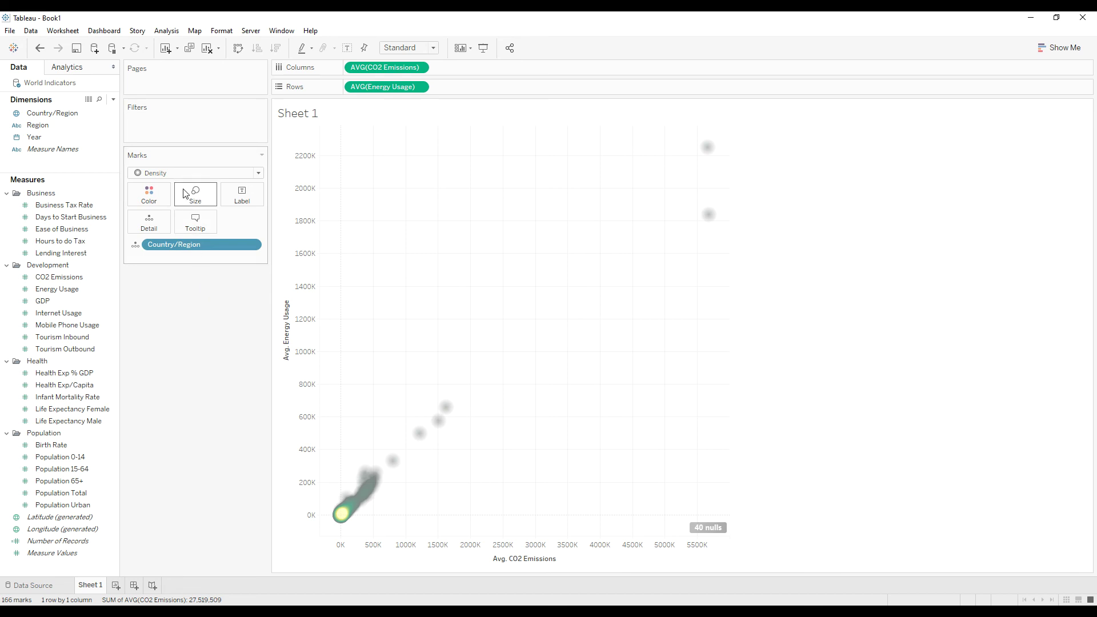